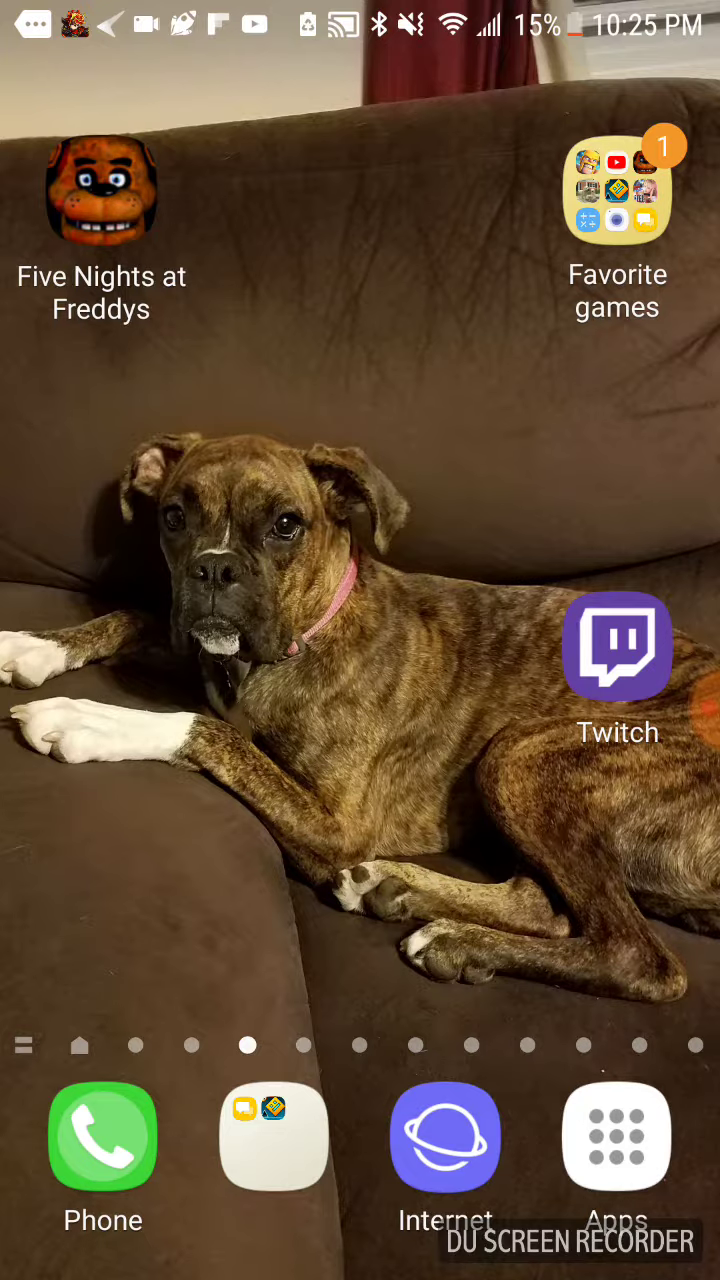
Open the Favorite games folder on the home screen and swipe to its second page.
click(617, 192)
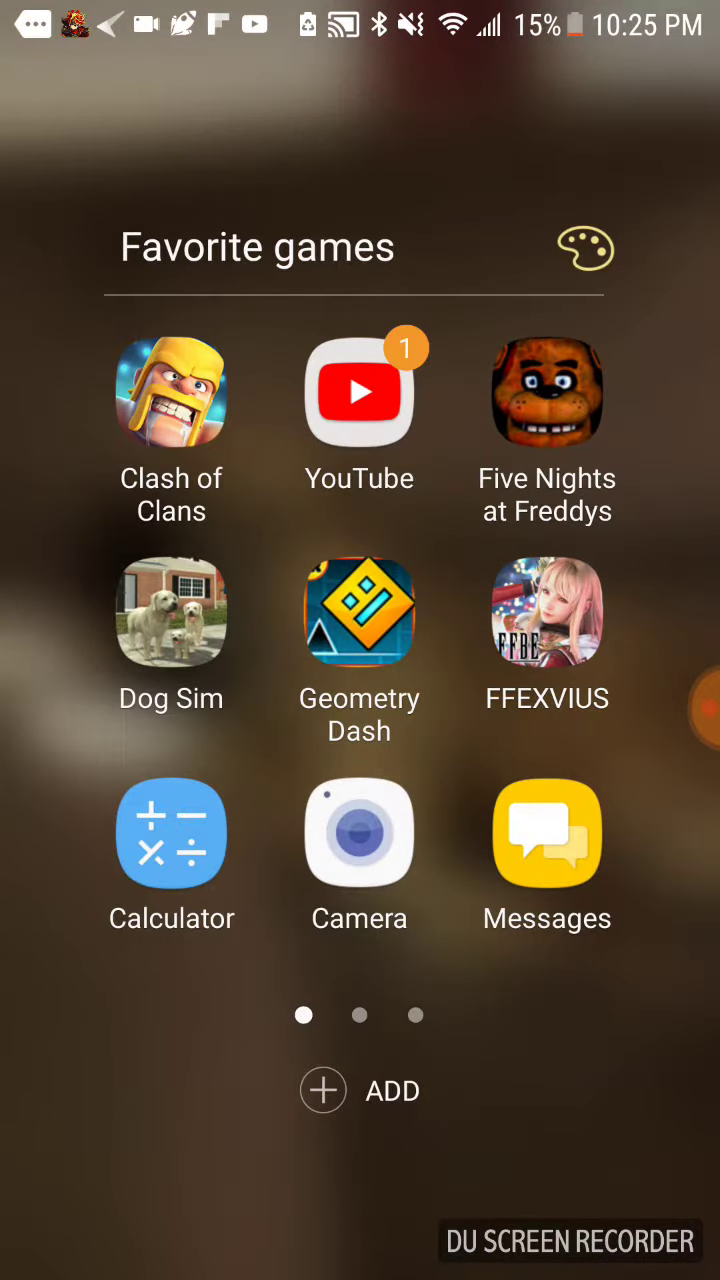
drag(550, 700, 150, 700)
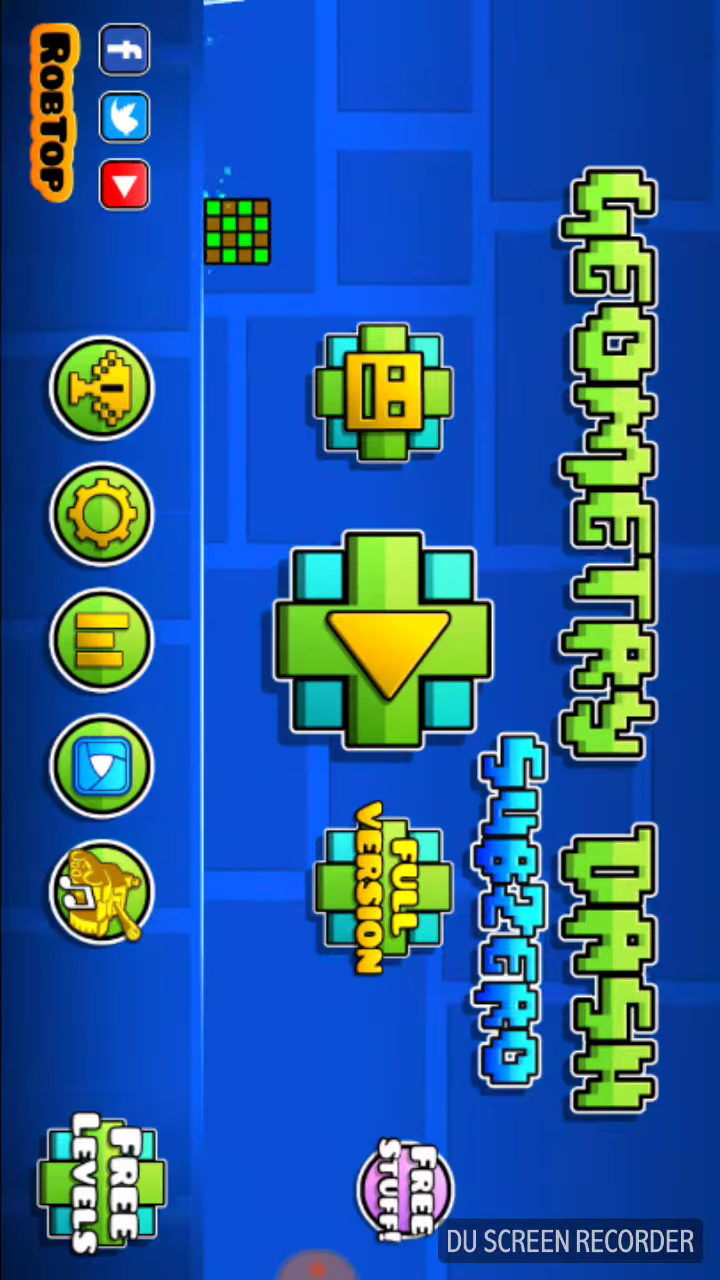
Enter the first level from the main menu, start Attempt 1, and bring up recent apps.
click(371, 643)
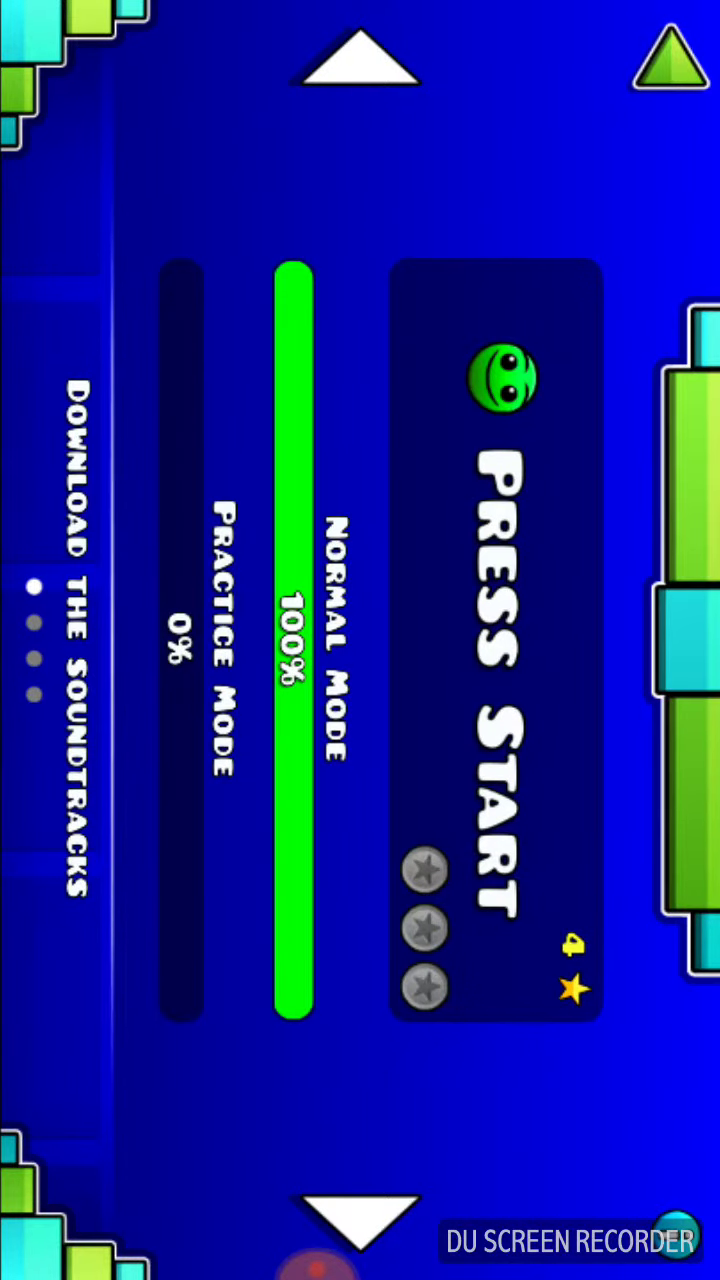
click(495, 640)
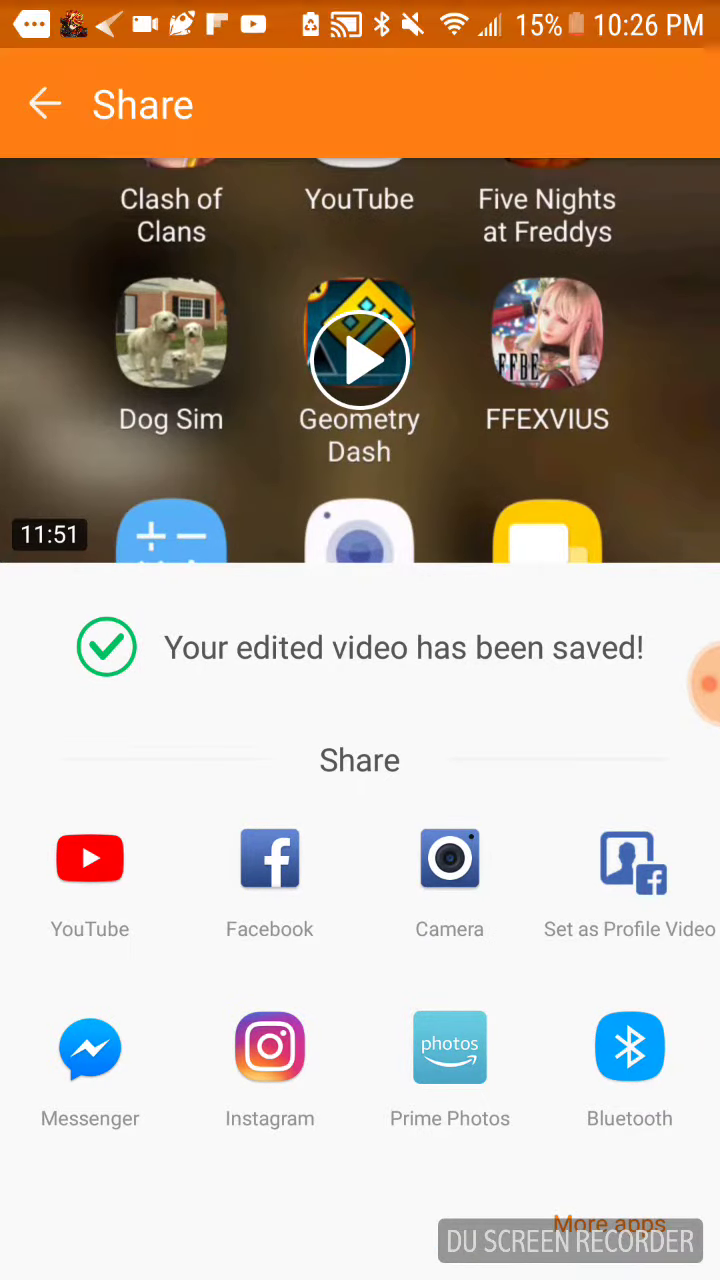
key(Home)
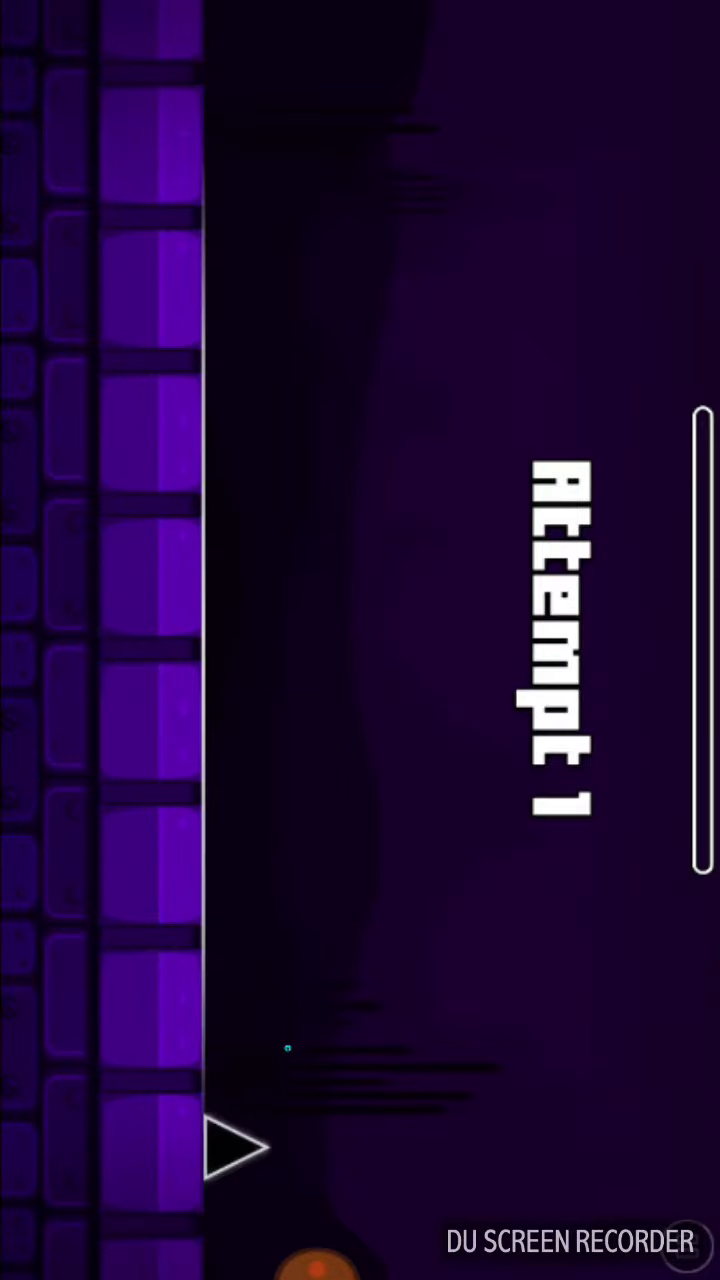
Raise the media volume, then expand and dismiss the screen recorder's options.
key(XF86AudioRaiseVolume)
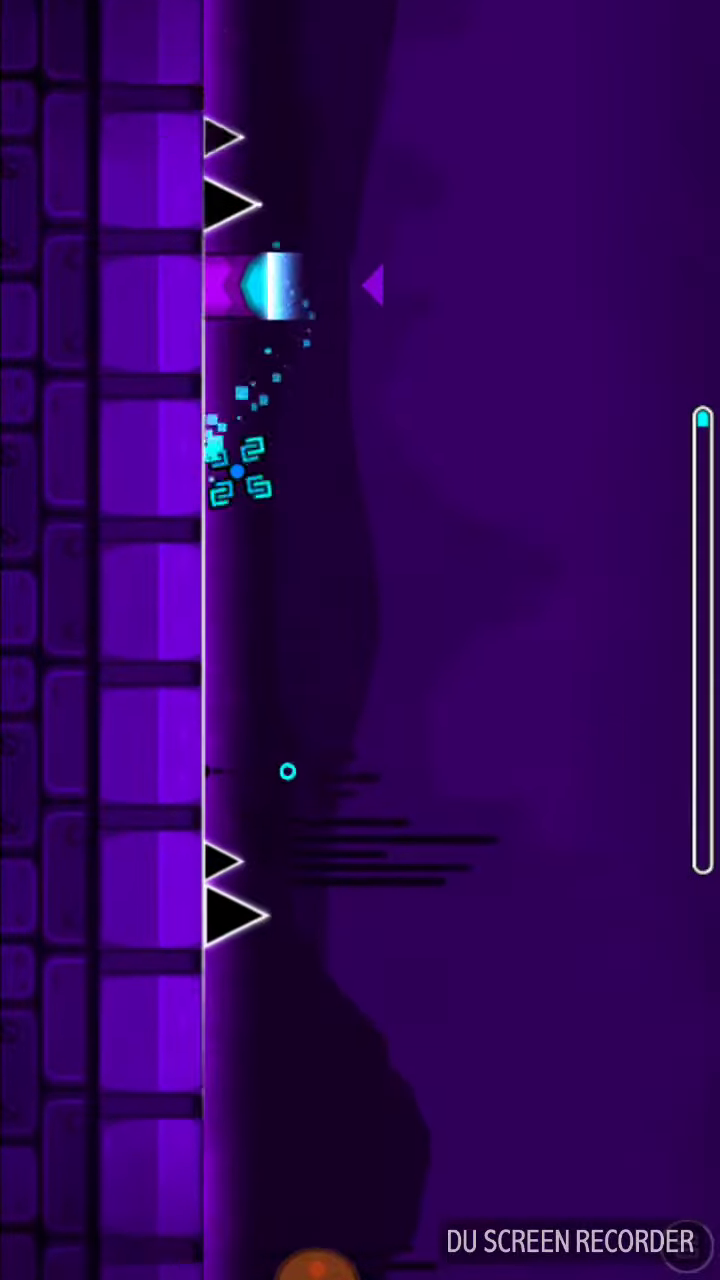
click(318, 1255)
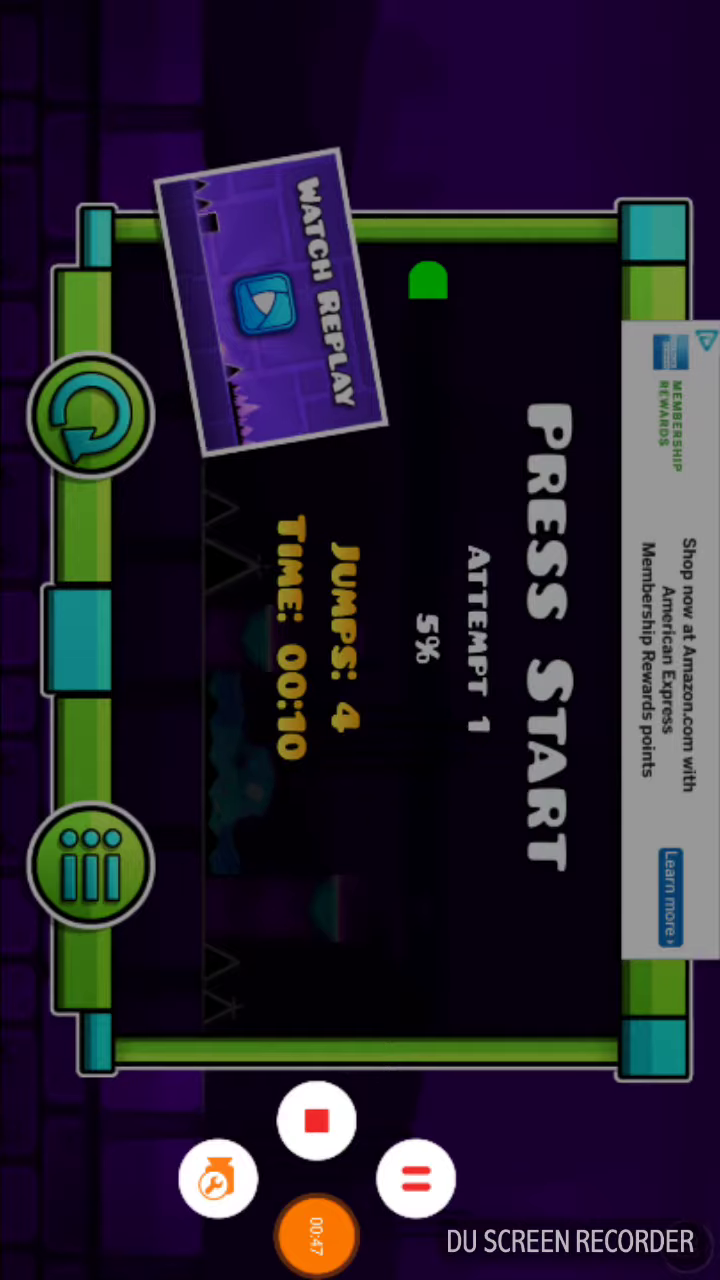
click(400, 600)
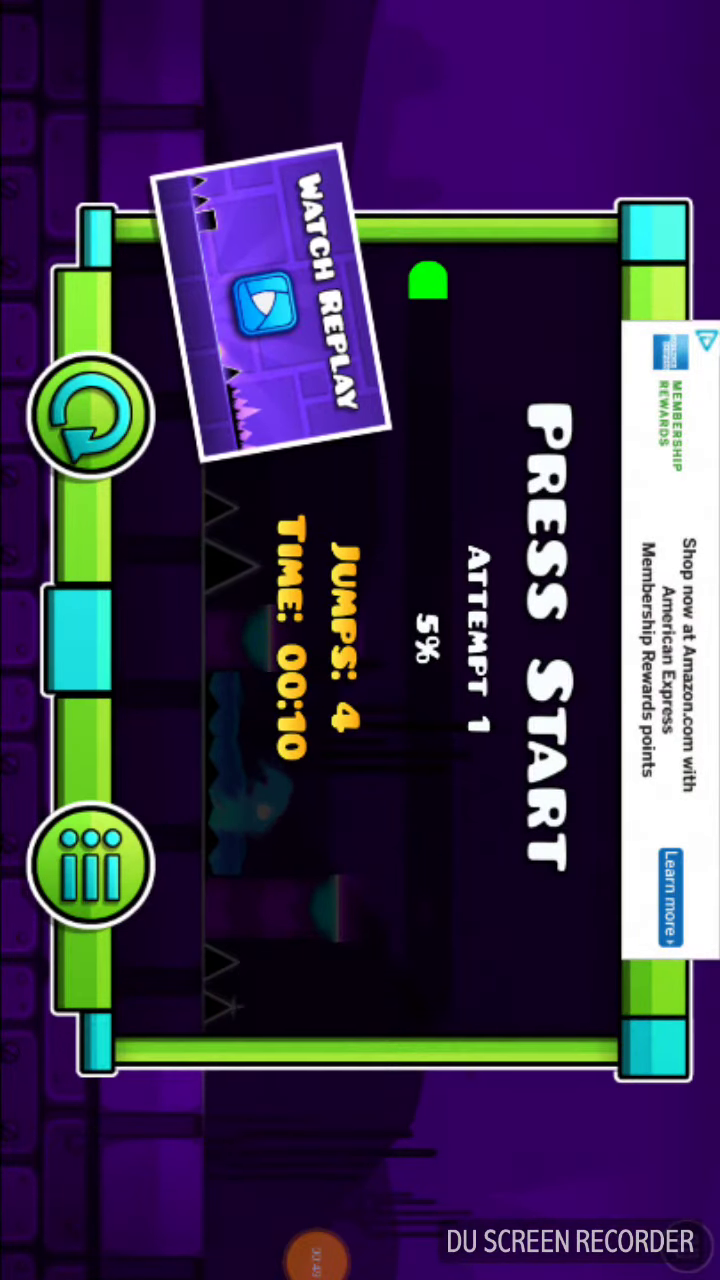
Retry for Attempt 2, jump until dying at 4%, and exit to the pause menu.
click(92, 415)
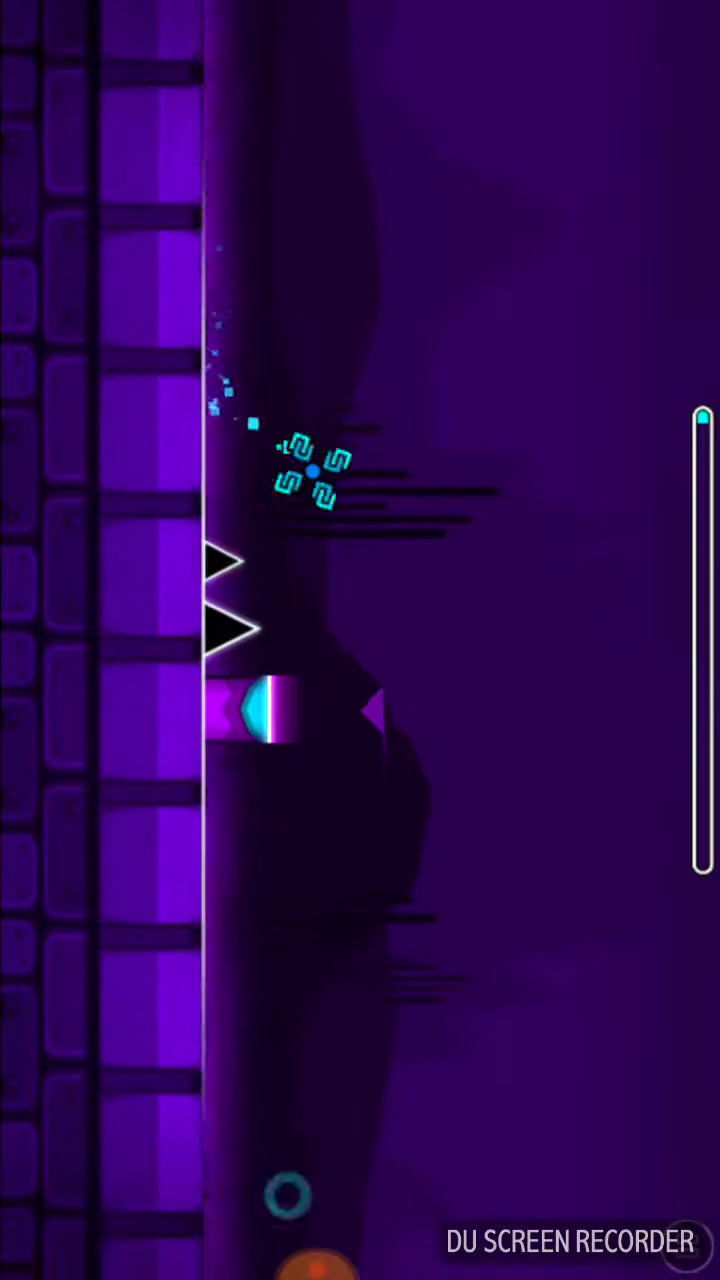
click(315, 1265)
click(400, 600)
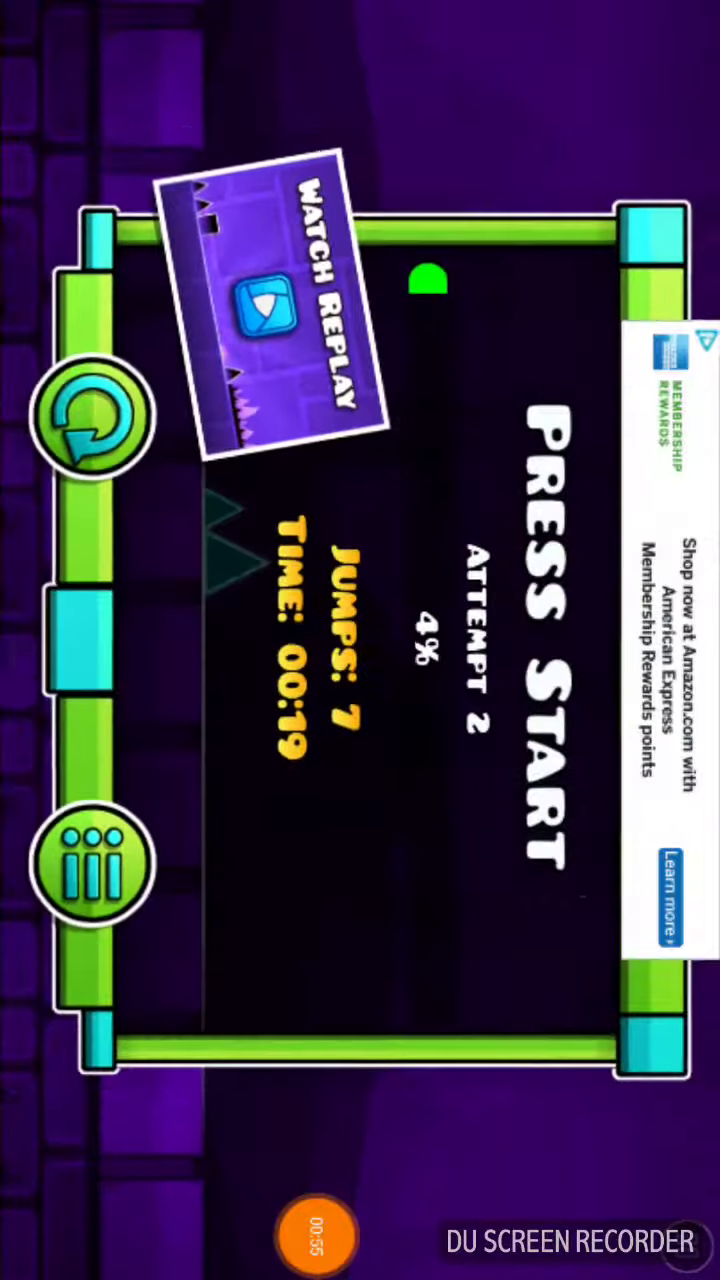
click(92, 860)
click(315, 1235)
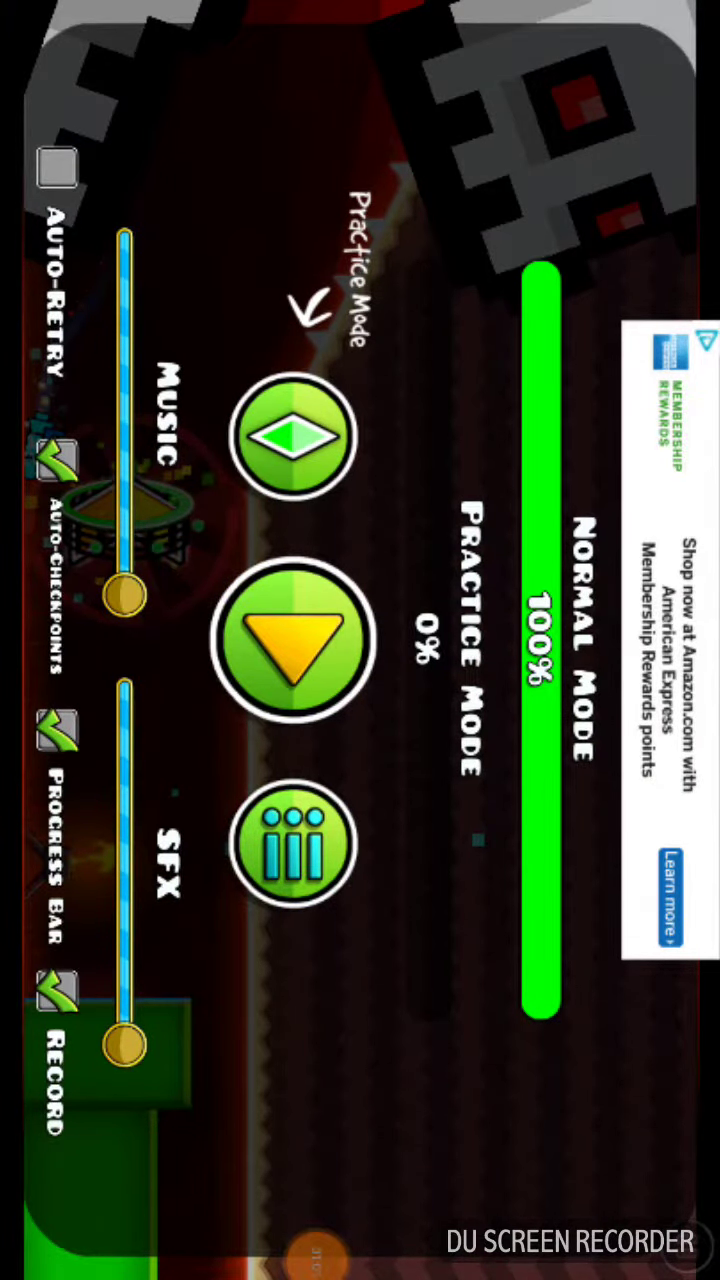
Resume the level, play Attempt 3 until dying at 82%, and watch its replay.
click(293, 640)
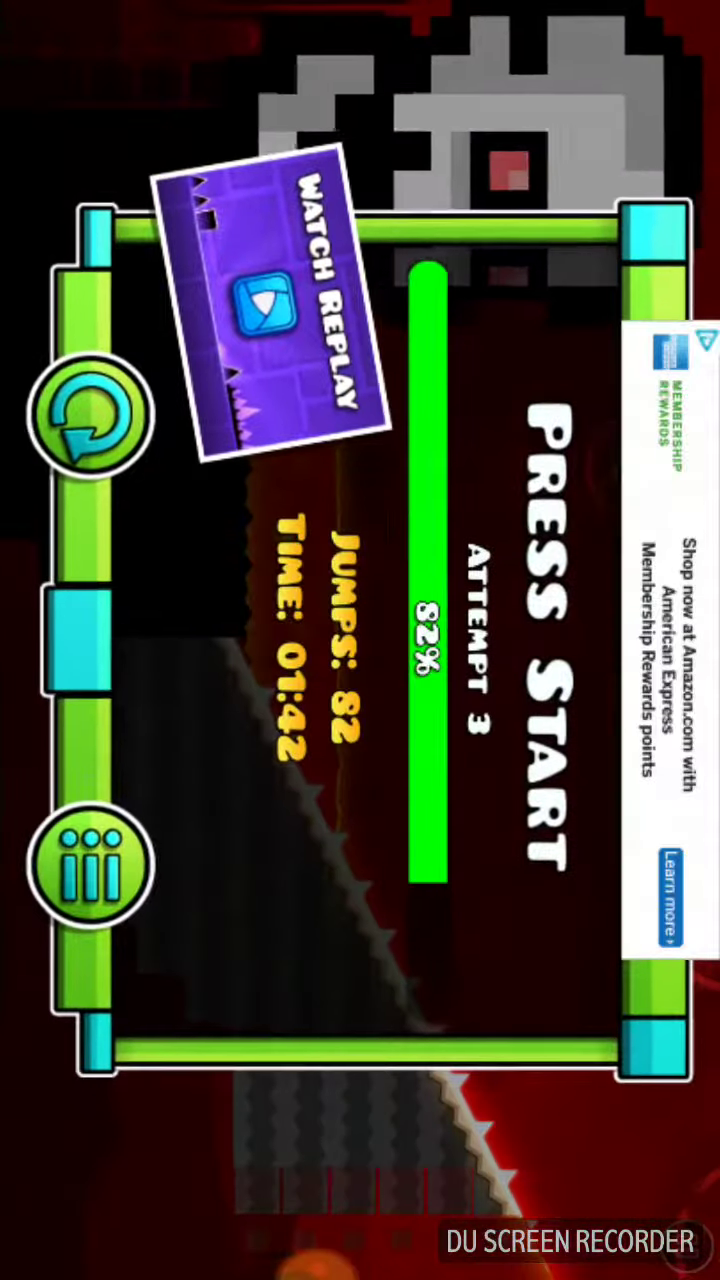
click(264, 306)
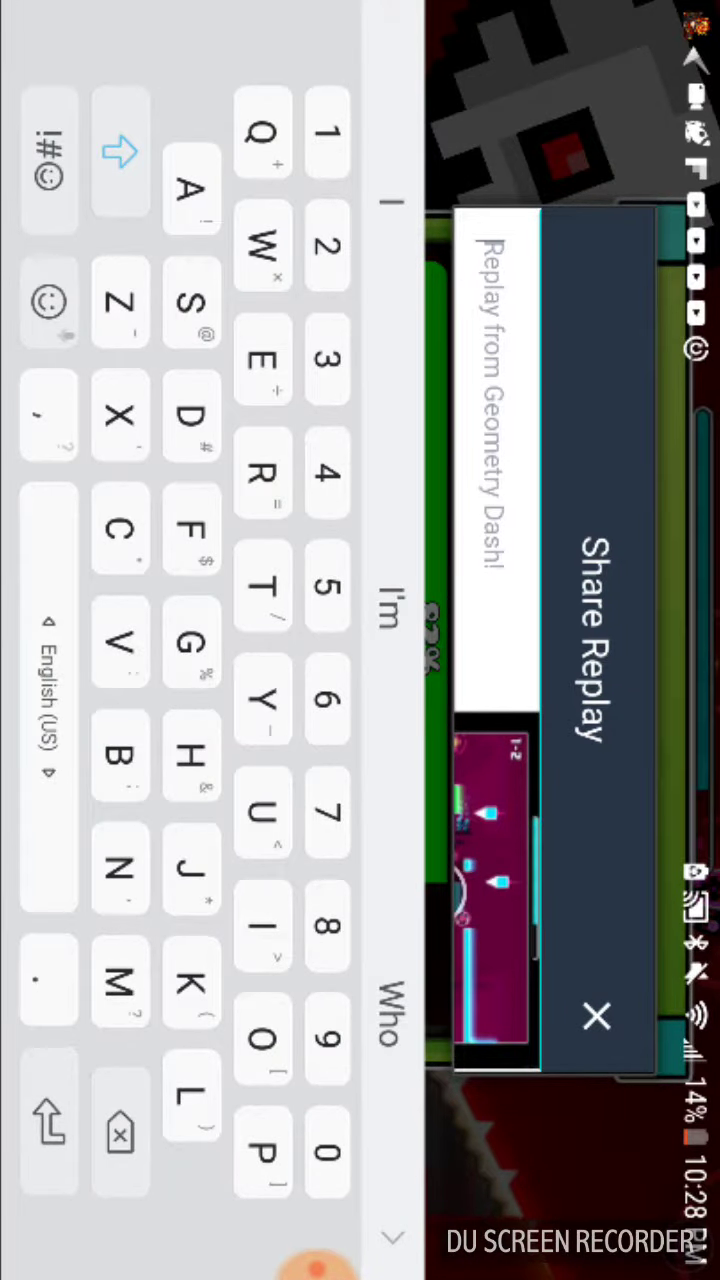
text(OMG )
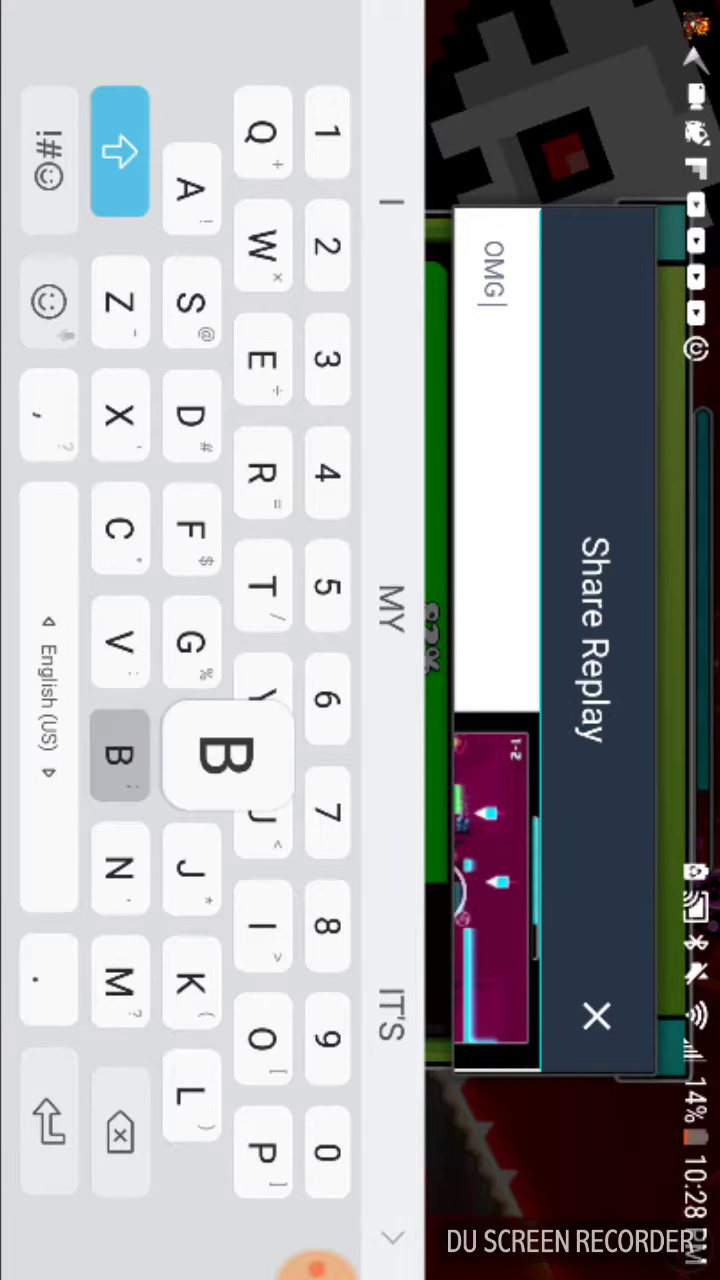
text(BAD FAIL)
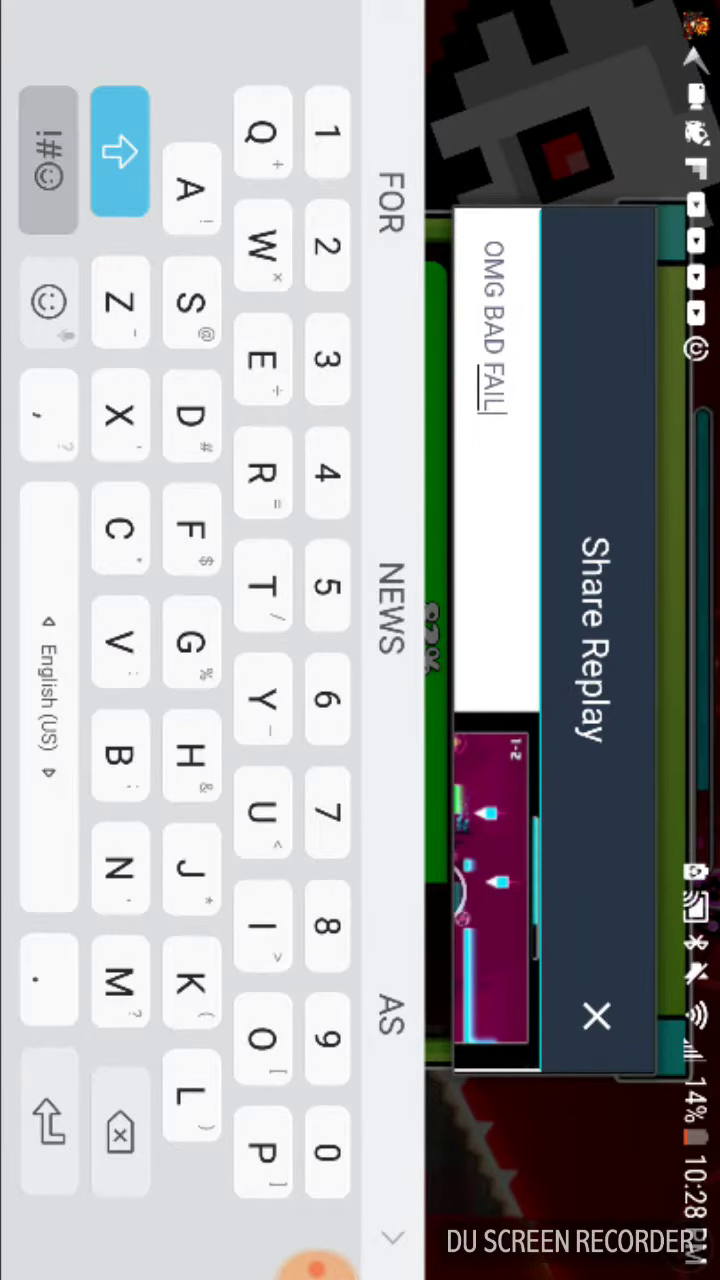